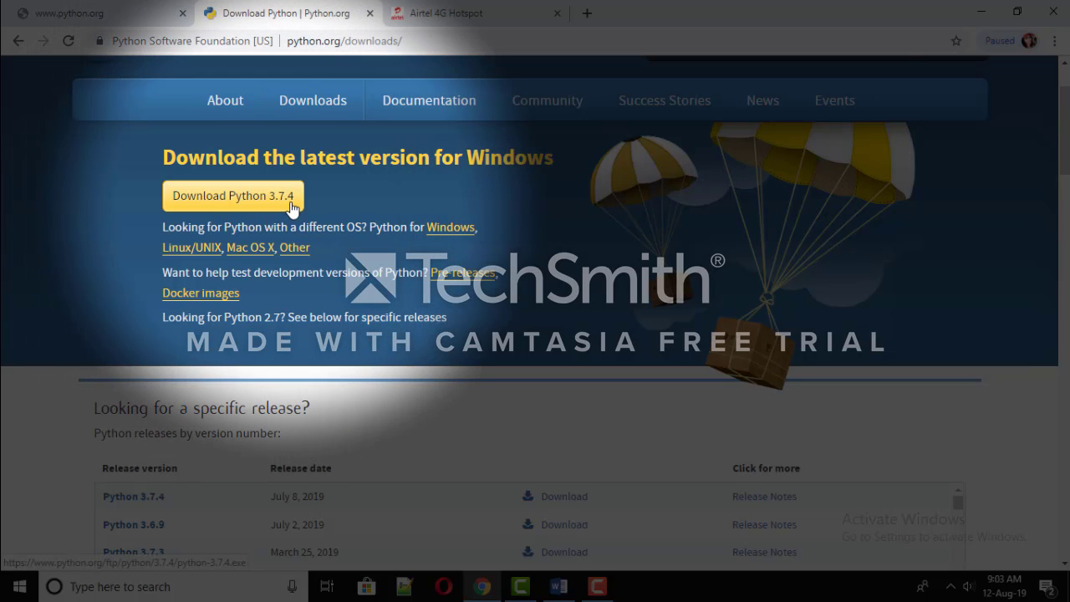
Open the Python releases page for Windows from the python.org downloads page
scroll(323, 242, "down", 2)
scroll(327, 242, "up", 1)
scroll(327, 242, "up", 1)
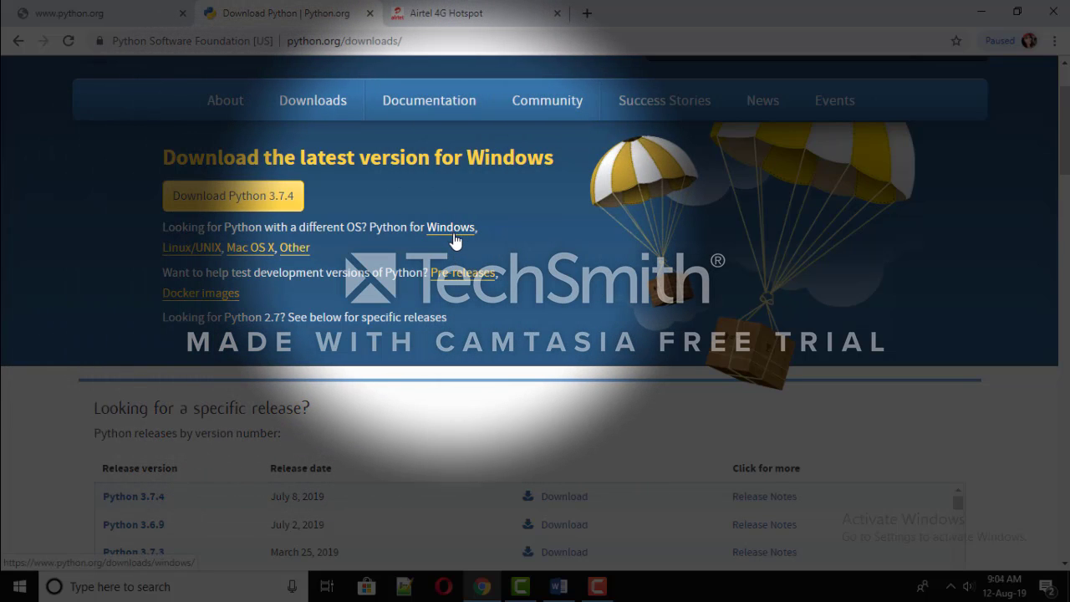
left_click(452, 238)
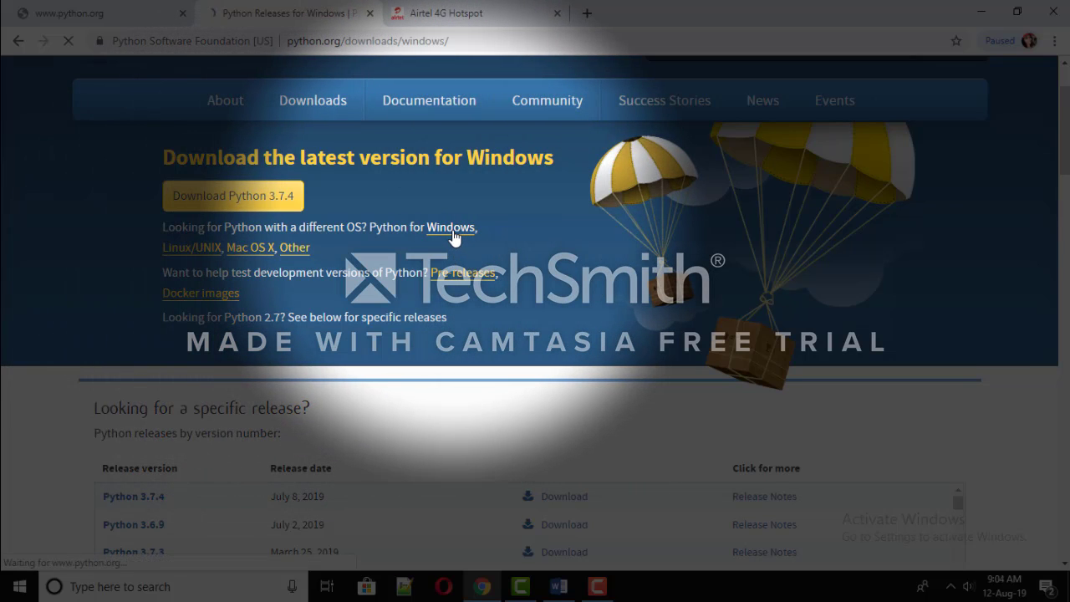
Download the Windows x86-64 web-based installer of the stable Python 3.7.4 release
scroll(536, 335, "down", 3)
scroll(535, 342, "down", 4)
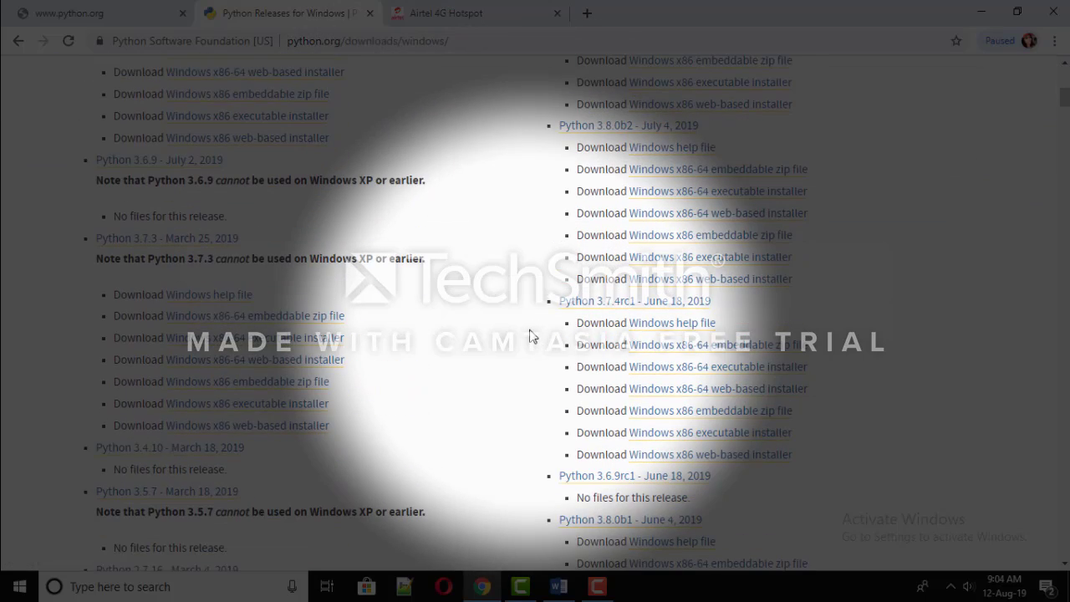
scroll(531, 337, "down", 2)
scroll(351, 376, "up", 2)
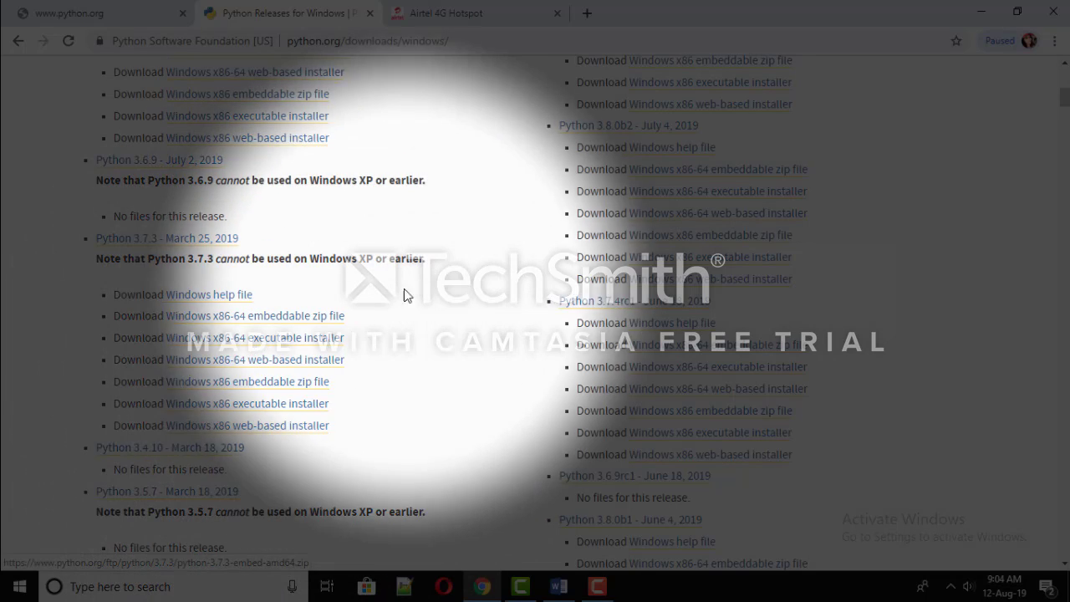
scroll(410, 290, "up", 3)
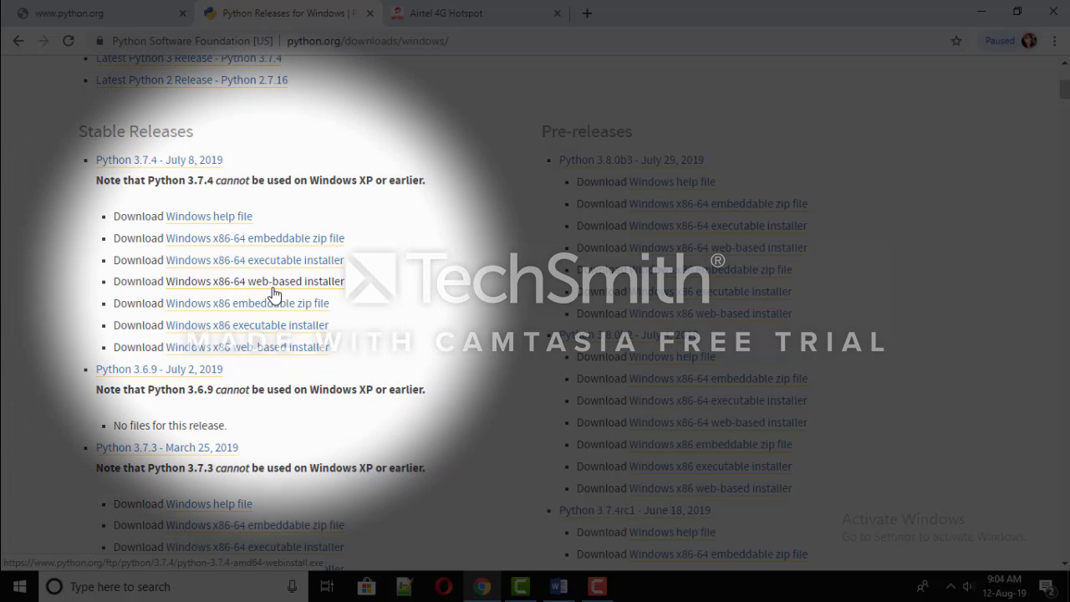
left_click(287, 290)
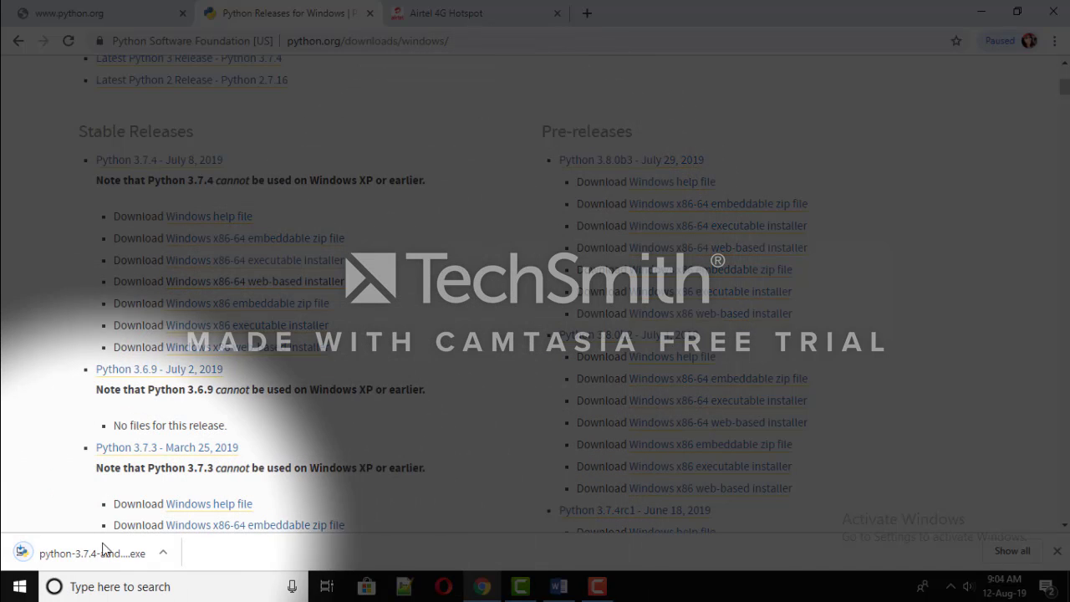
Show the downloaded installer in its folder and launch python-3.7.4-amd64-webinstall
left_click(163, 554)
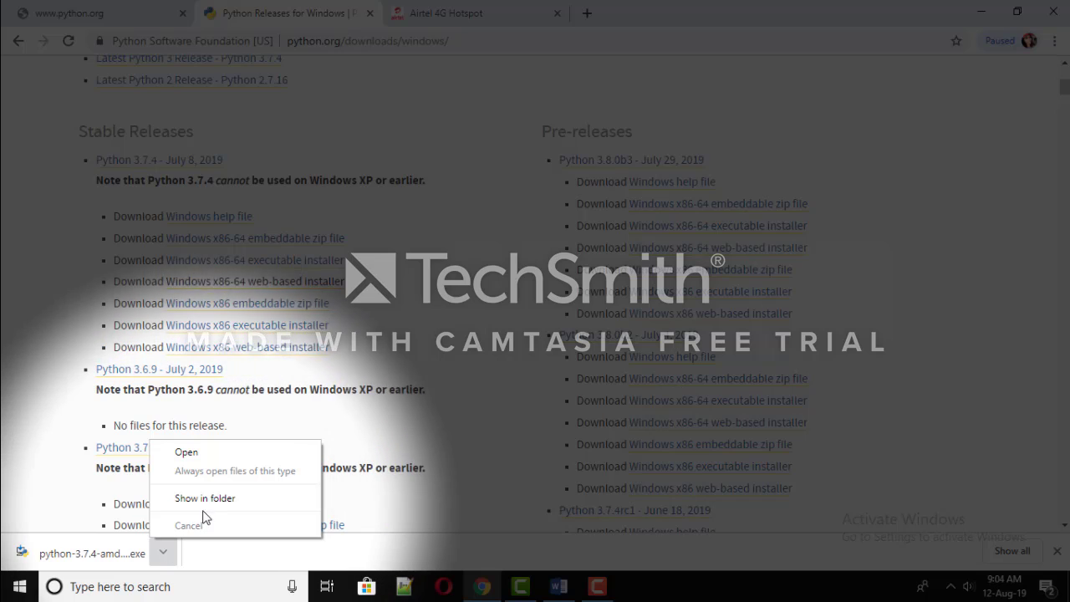
left_click(211, 502)
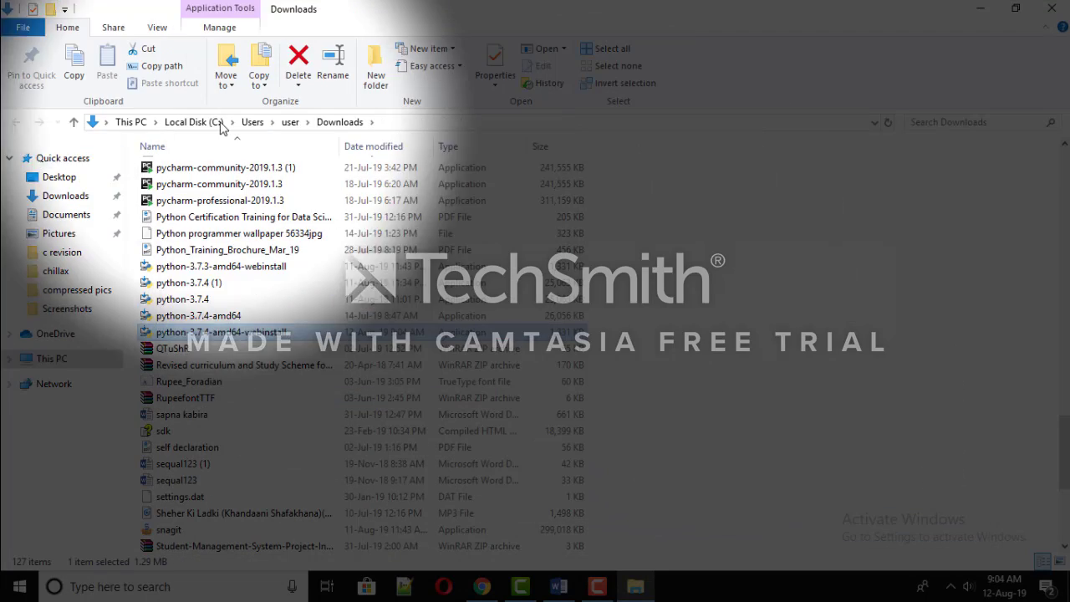
scroll(342, 162, "down", 3)
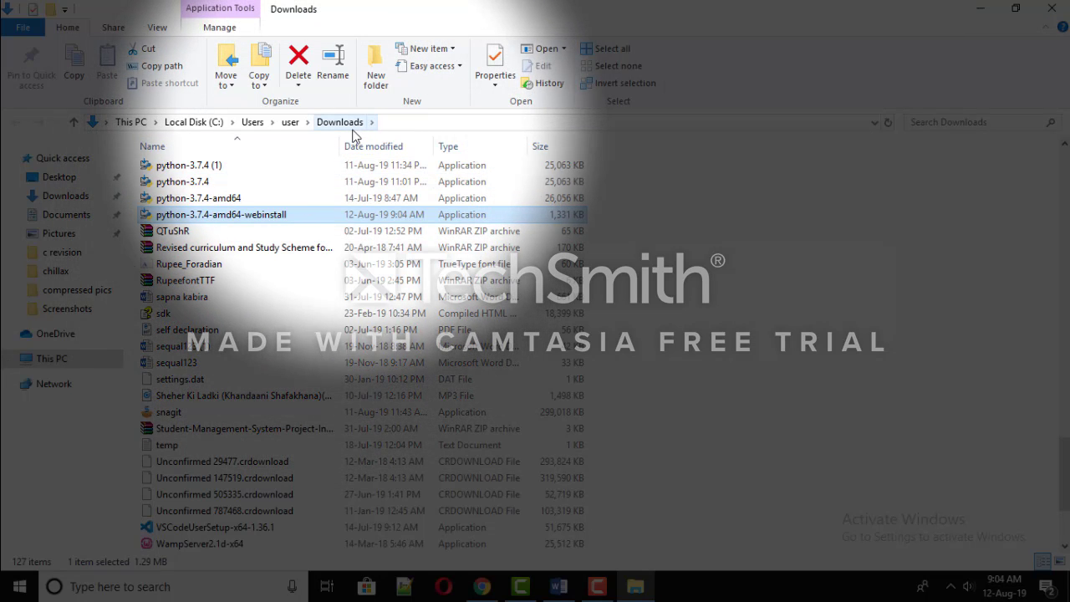
double_click(215, 216)
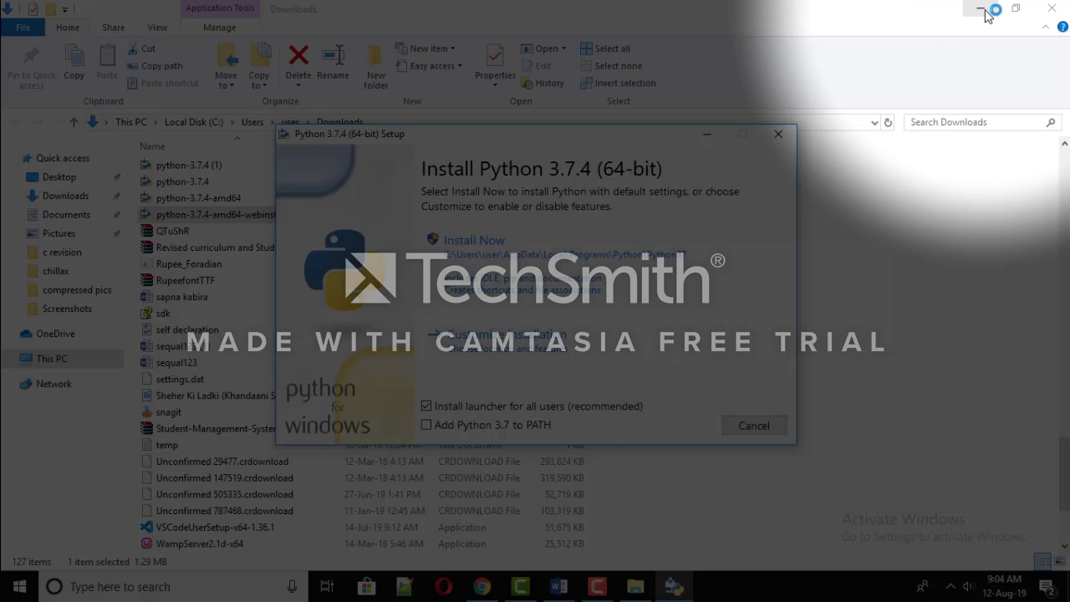
Minimize the File Explorer and browser windows so only the Python setup window remains on the desktop
left_click(984, 12)
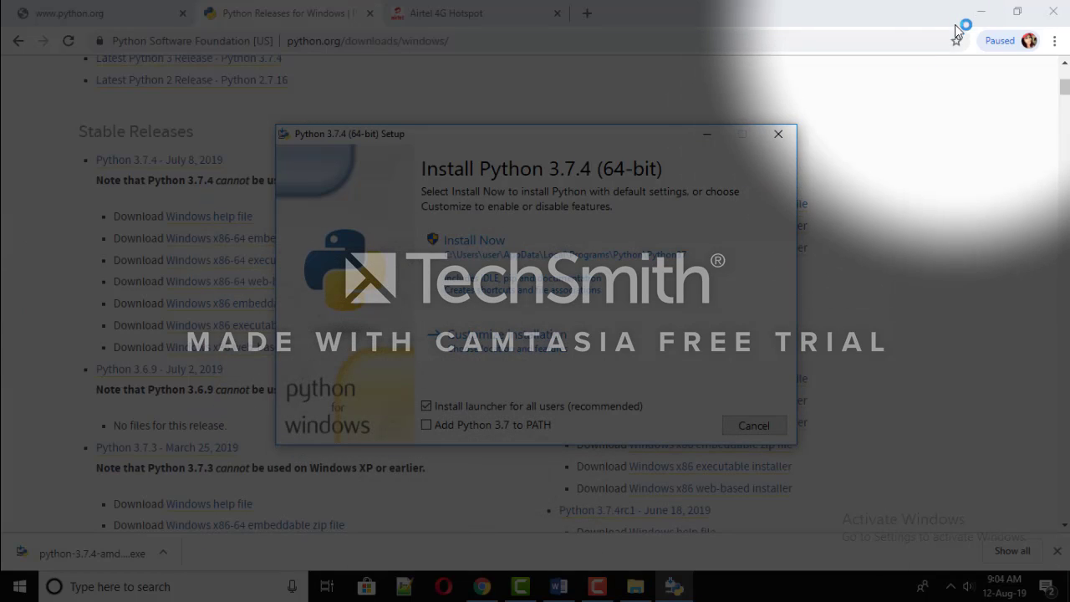
left_click(977, 10)
left_click(1013, 9)
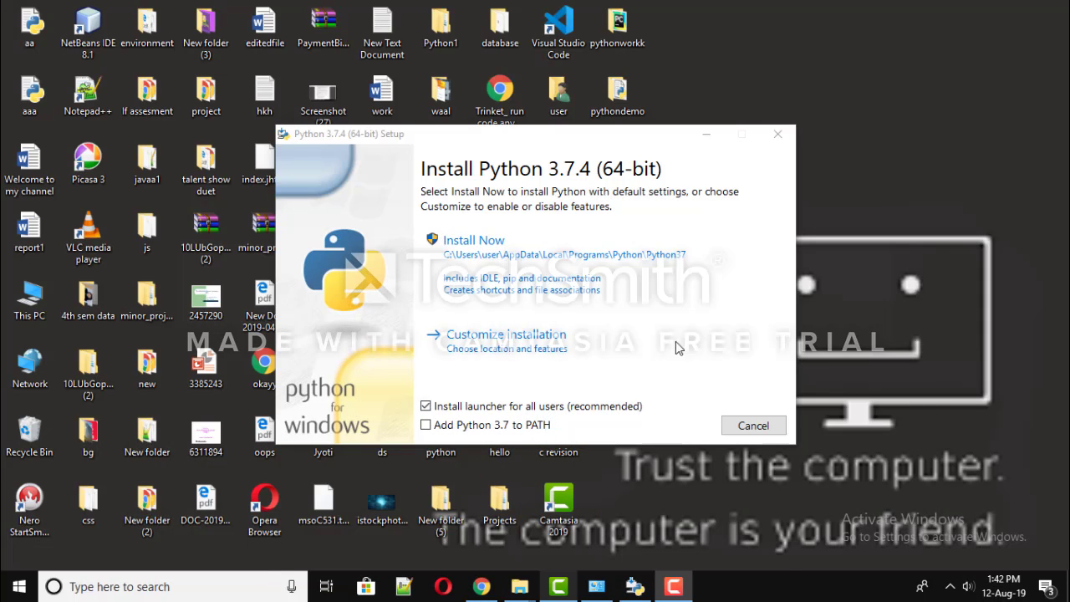
Install Python 3.7.4 with default settings and Add Python 3.7 to PATH enabled, and close the setup
left_click(426, 425)
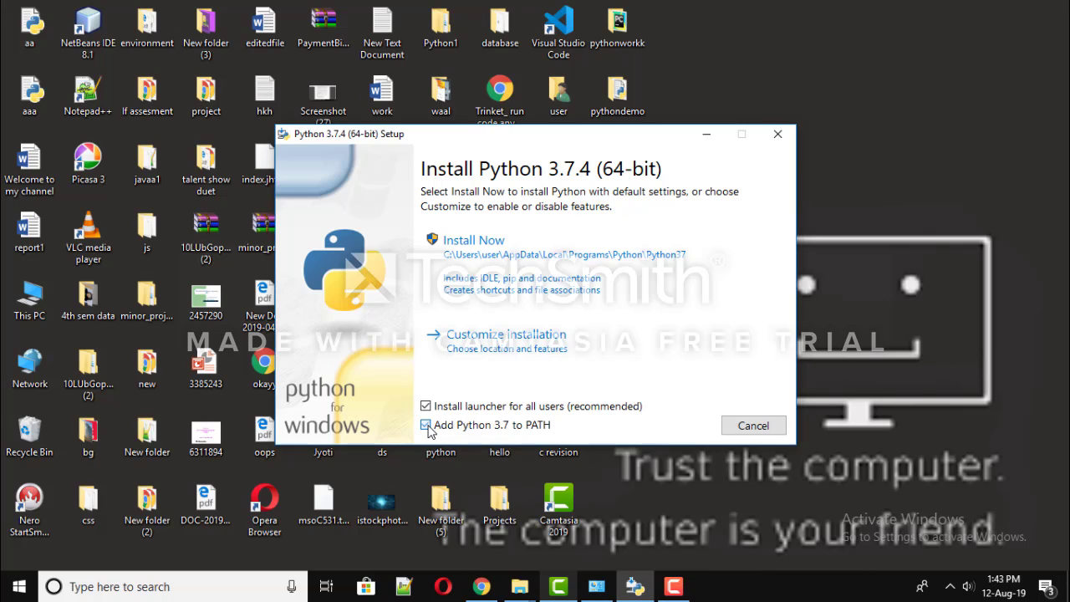
left_click(518, 288)
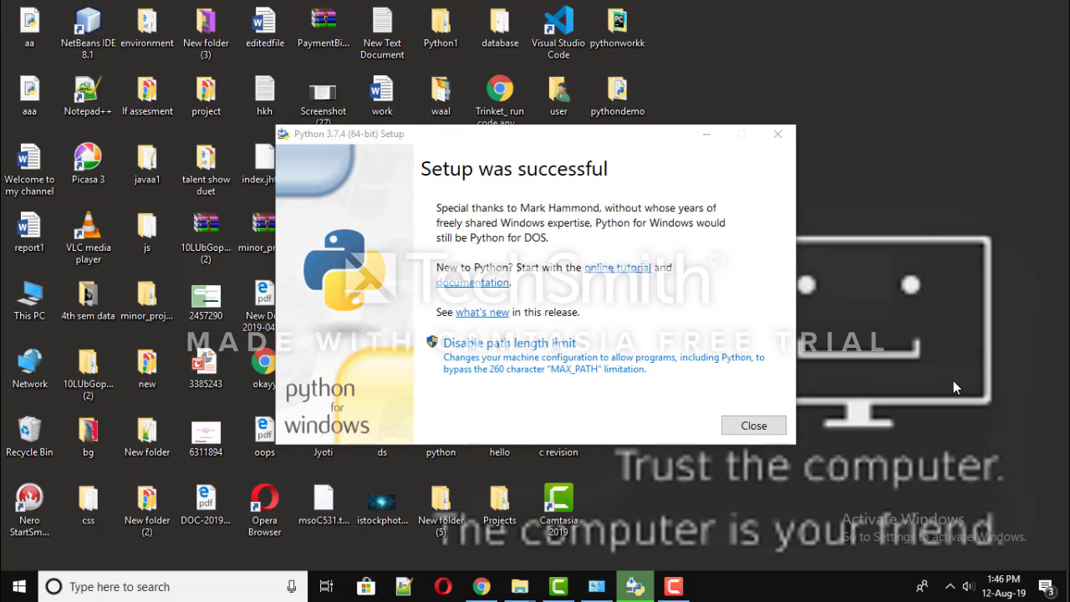
left_click(753, 427)
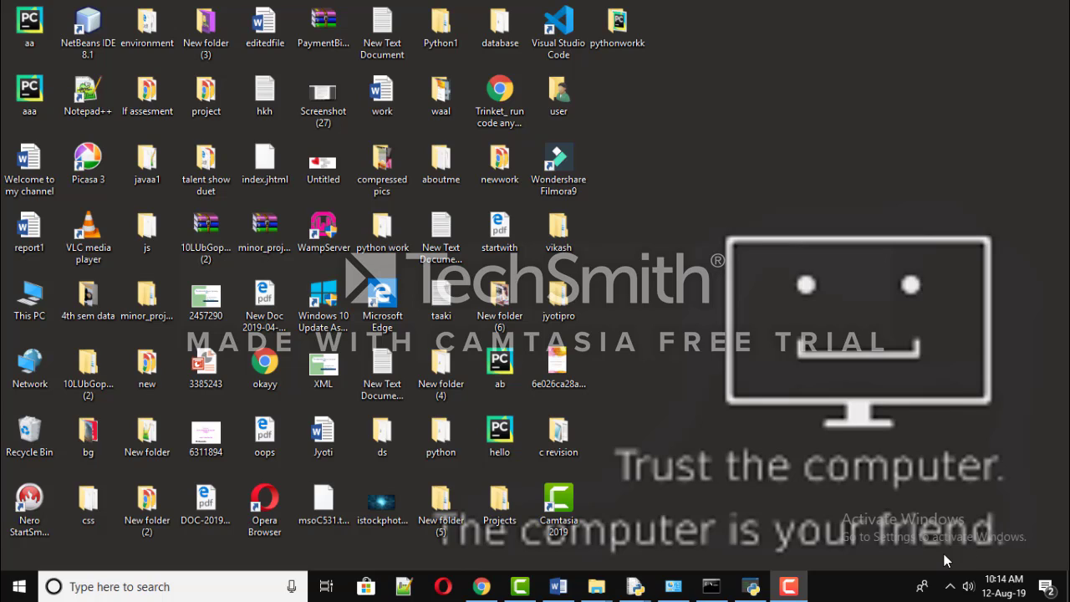
Search Windows for python, open IDLE (Python 3.7 64-bit), and place its shell window on the right half of the desktop
left_click(102, 588)
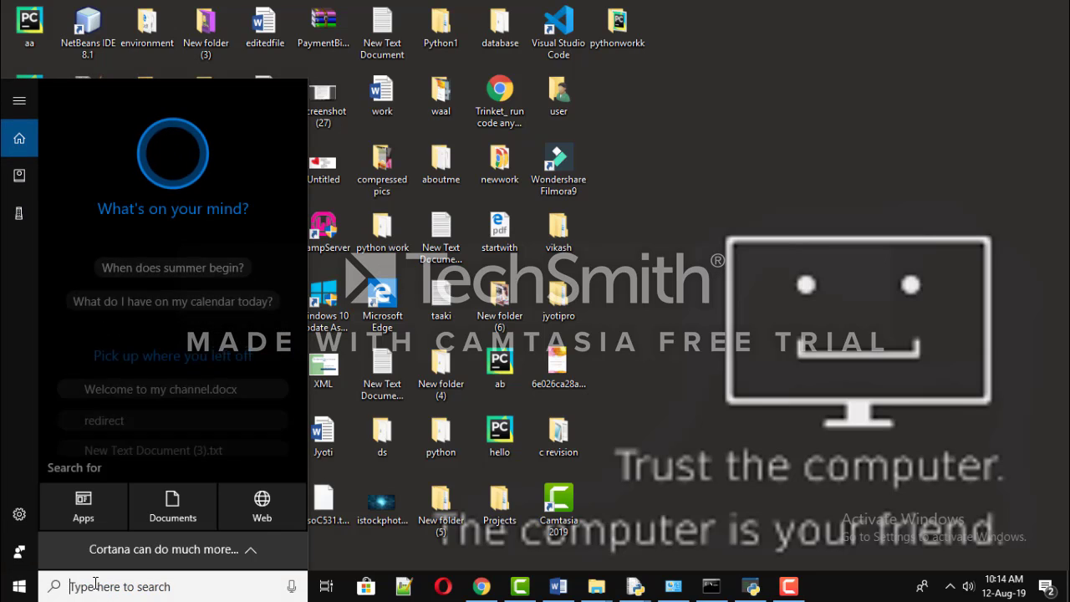
type("pytho")
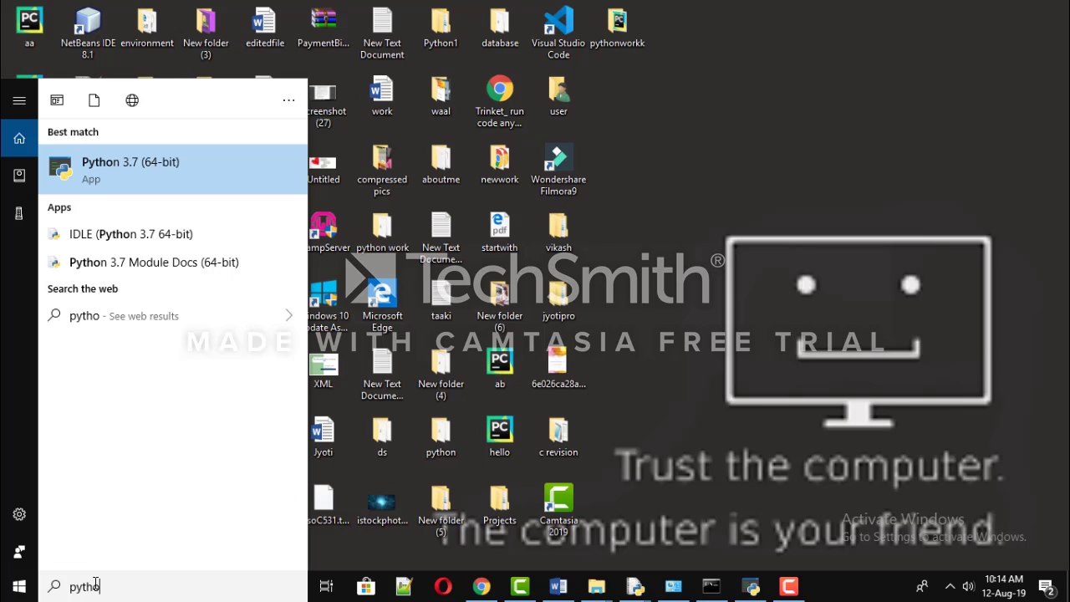
type("n")
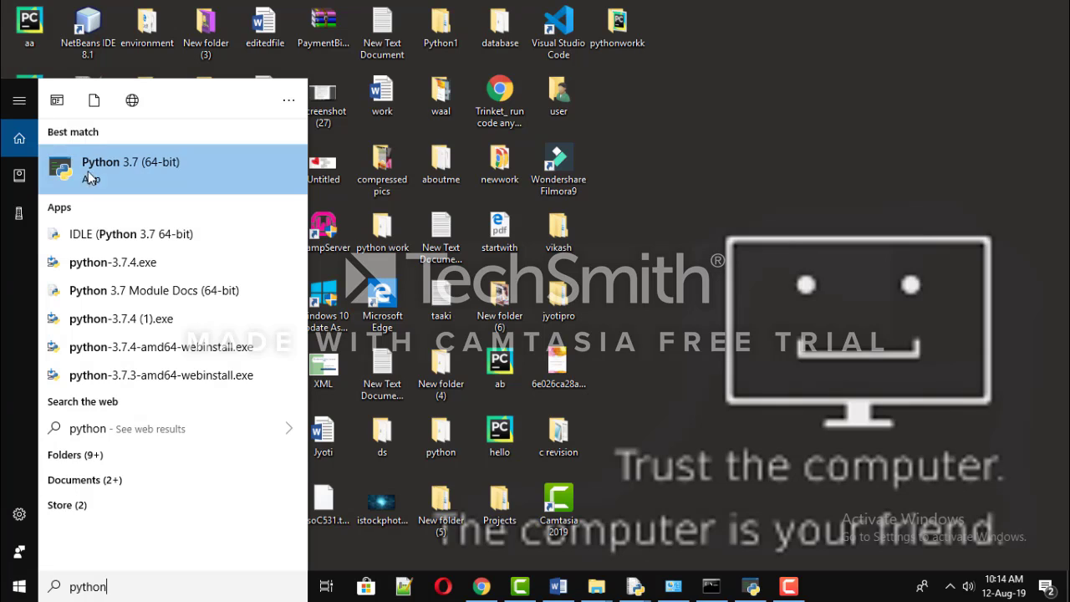
left_click(92, 236)
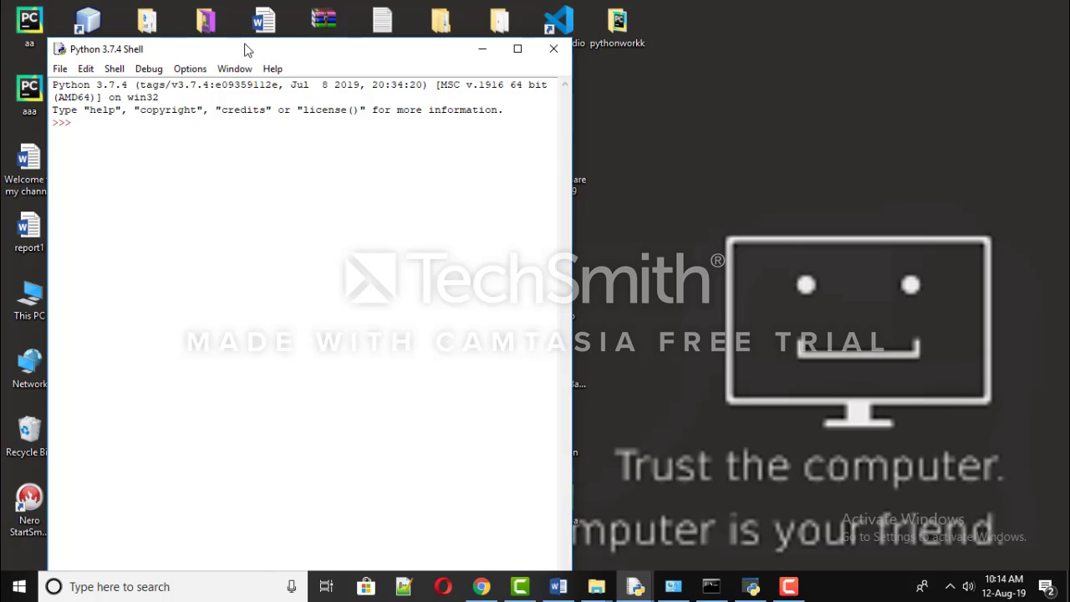
left_click_drag(245, 51, 739, 42)
left_click_drag(750, 39, 783, 30)
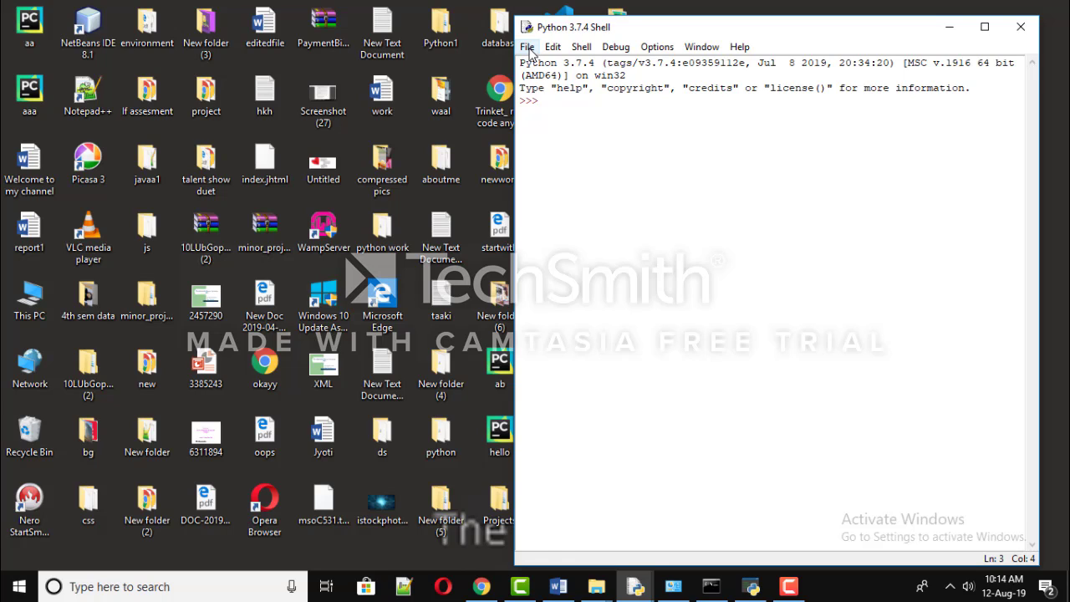
Create a new IDLE file and arrange its editor window side by side with the shell, the editor on the left
left_click(528, 48)
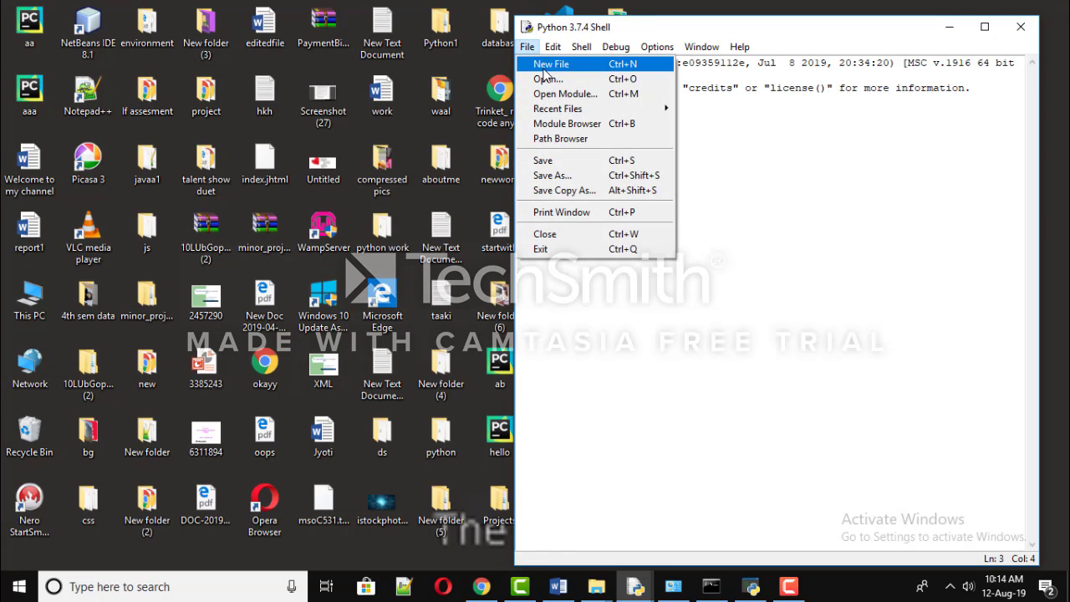
left_click(546, 63)
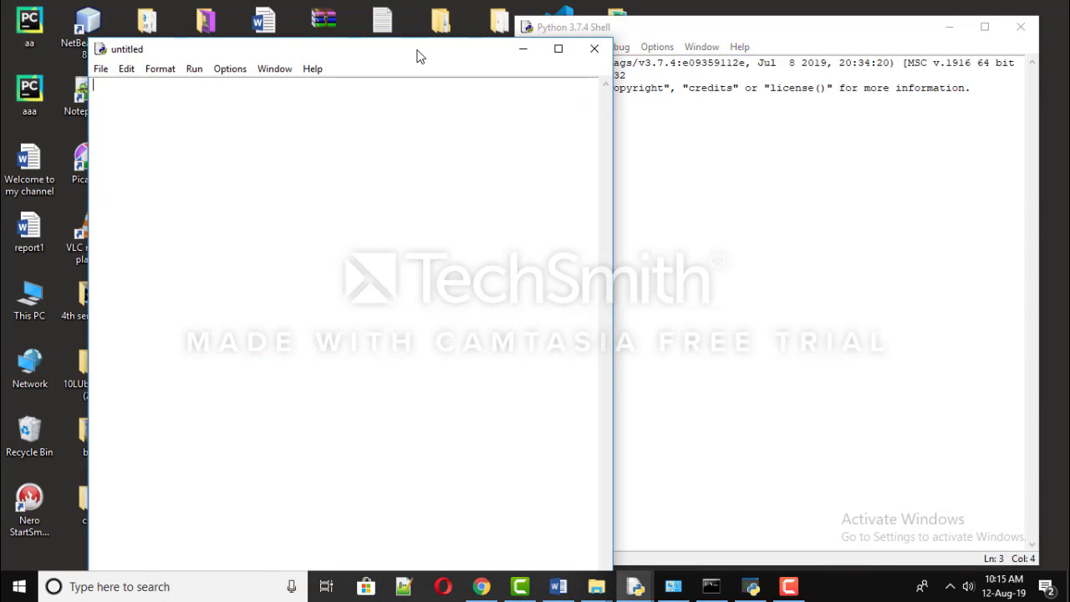
left_click_drag(418, 55, 337, 29)
left_click_drag(766, 30, 786, 30)
left_click_drag(411, 36, 415, 29)
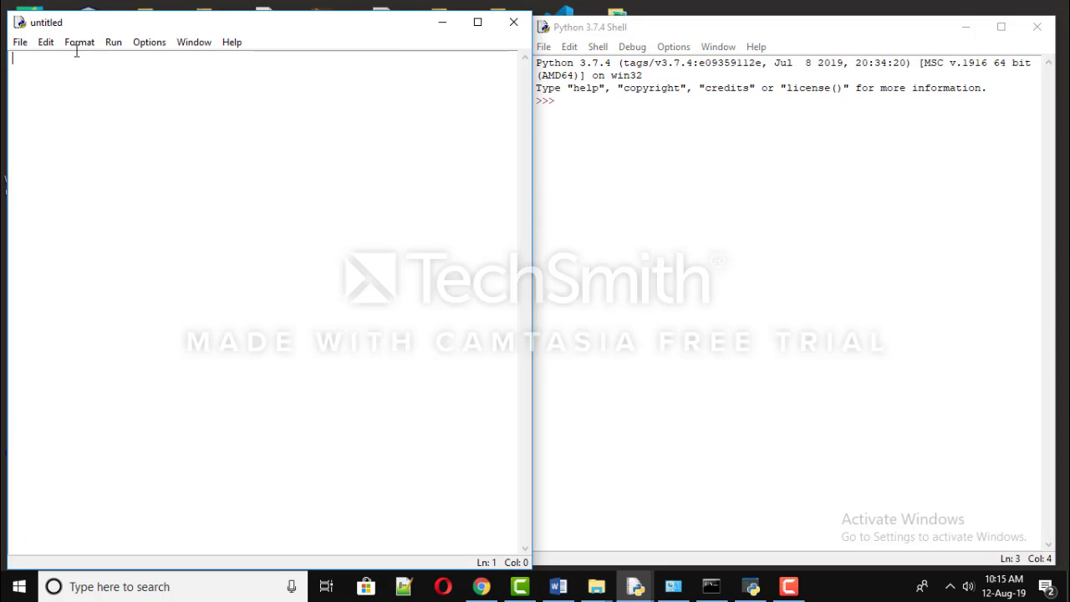
left_click(44, 43)
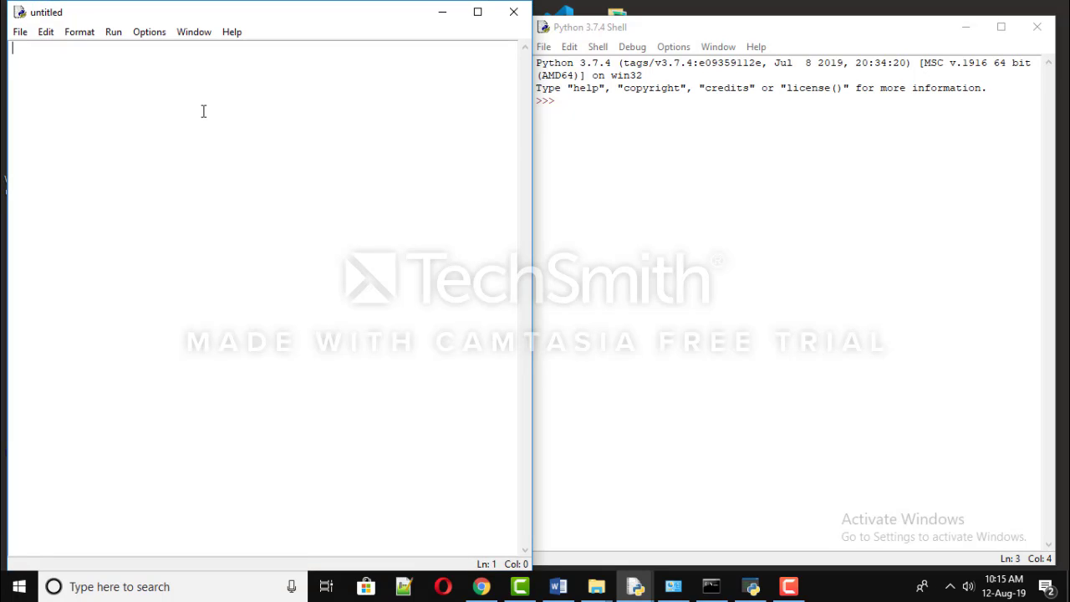
Write the statement print('Helloworld') in the new file
type("E")
type("rint")
type("(")
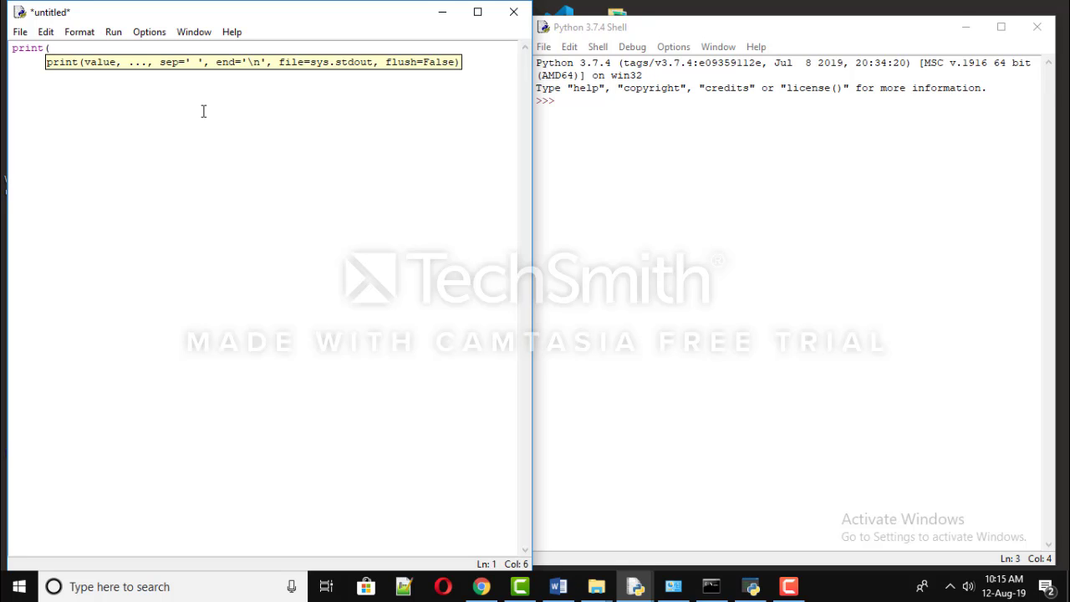
type("'Helloworld")
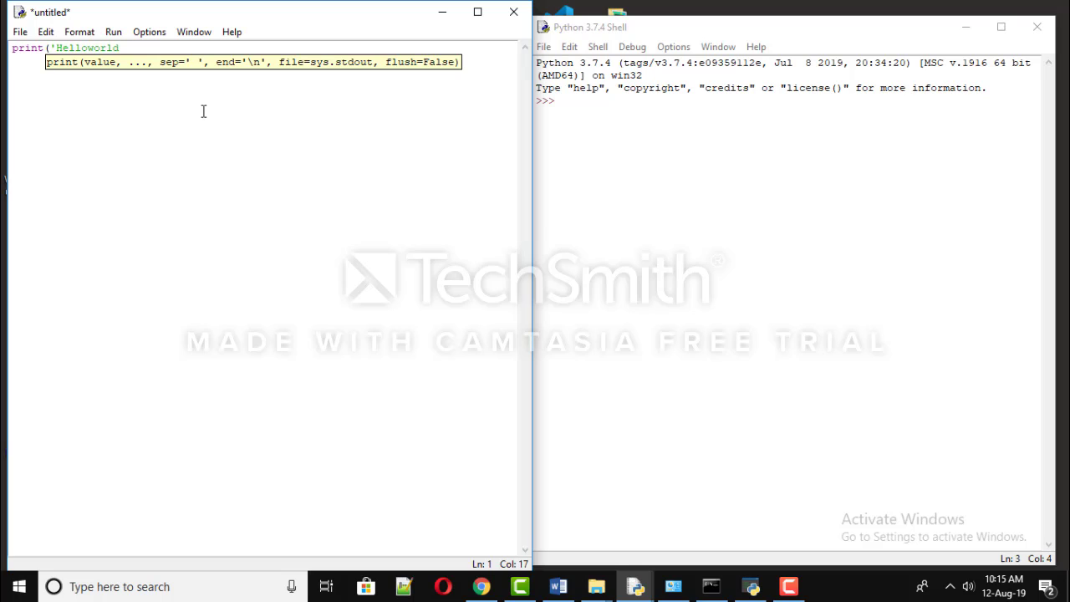
type("')")
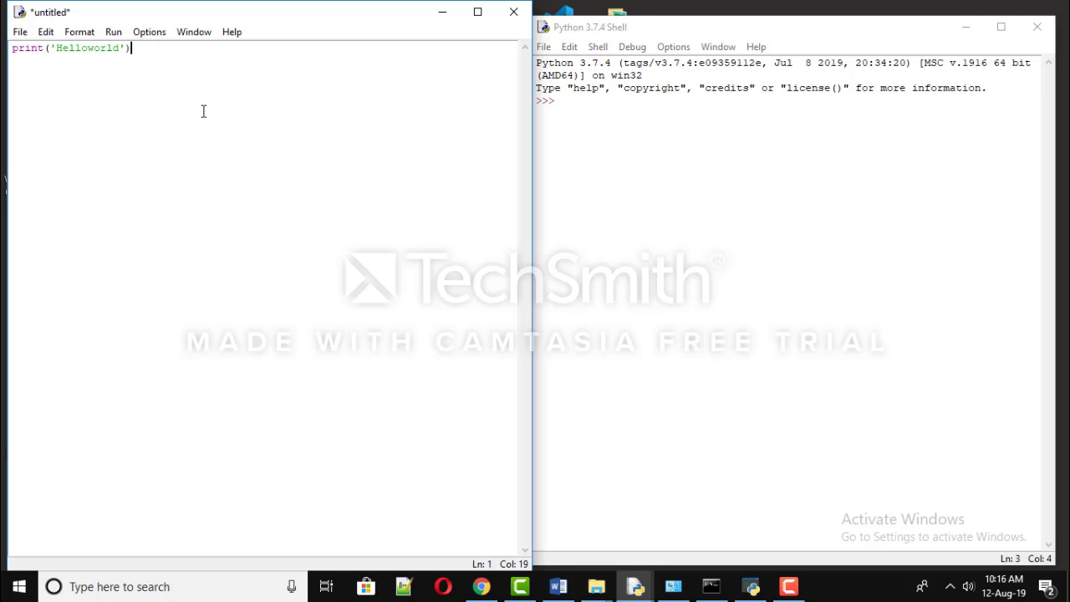
Start saving the file and create a new folder named pythondemo on the Desktop
key("ctrl+s")
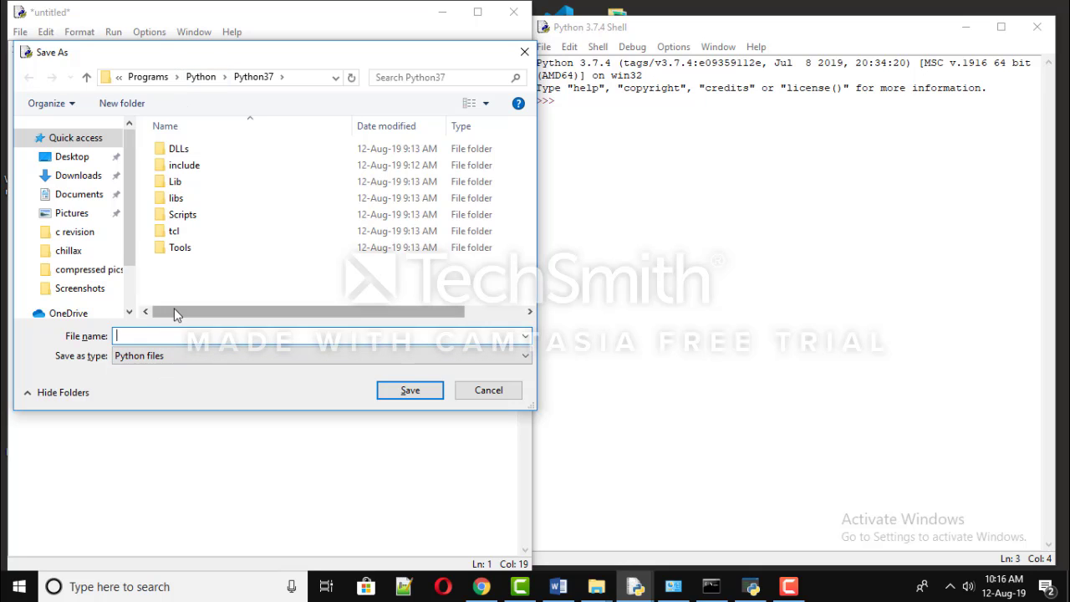
left_click(80, 161)
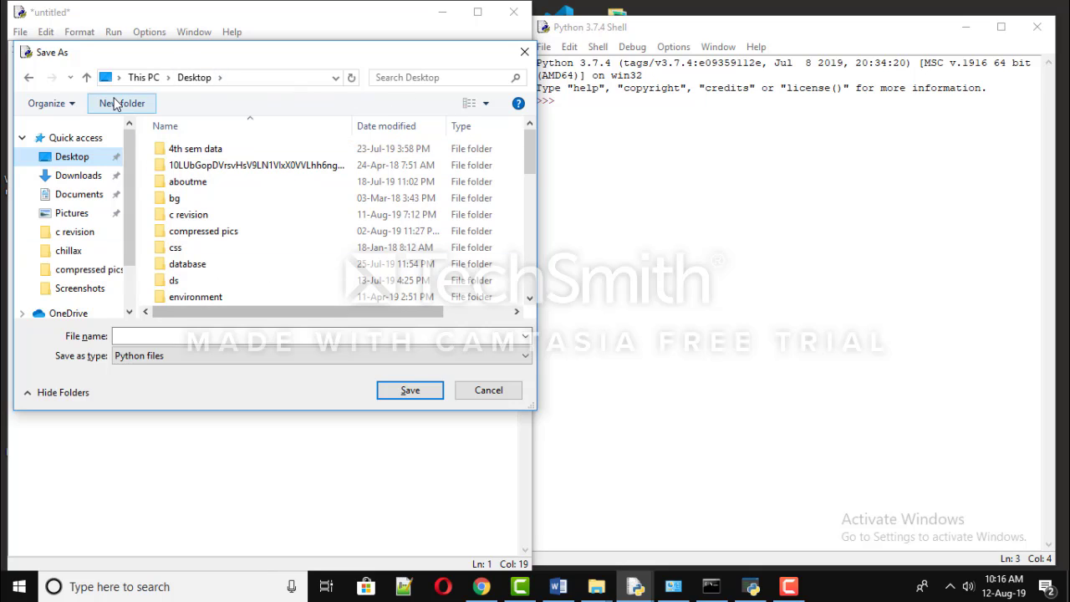
left_click(141, 107)
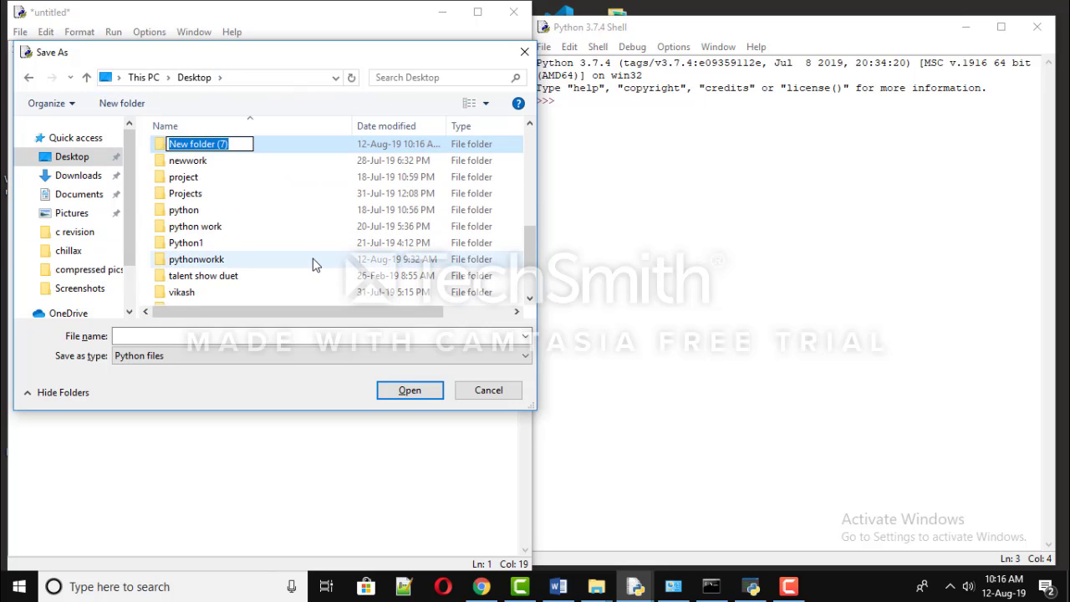
key("BackSpace")
type("p")
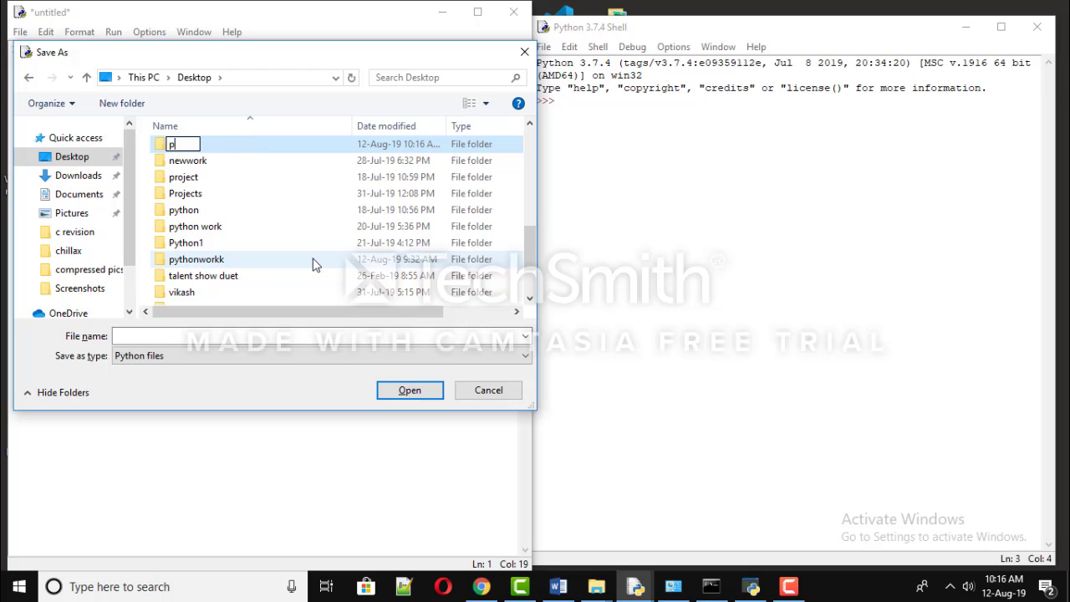
type("ython")
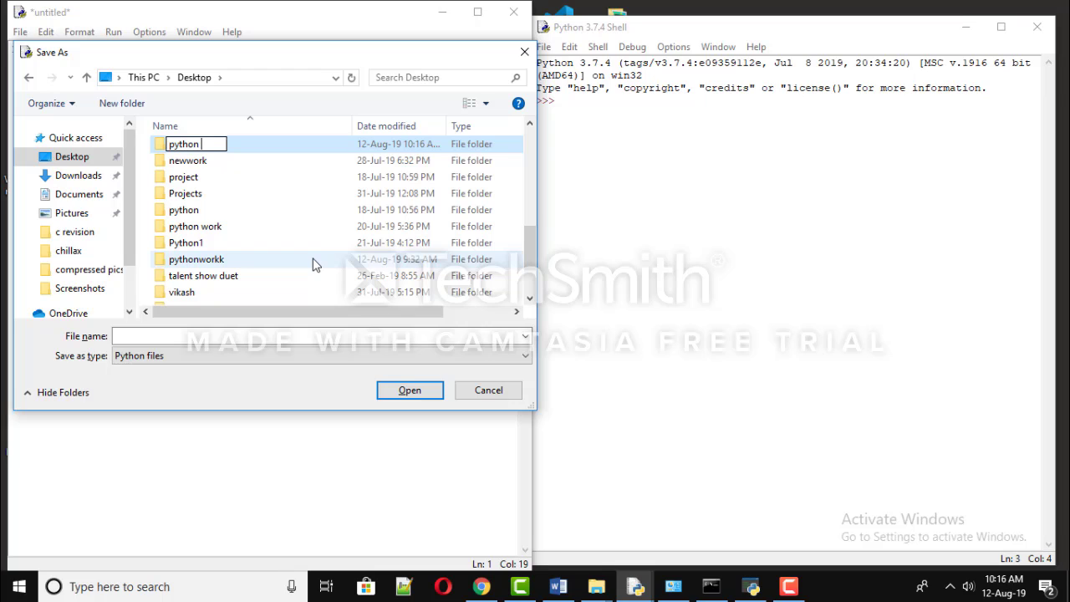
type(" demo")
key("Return")
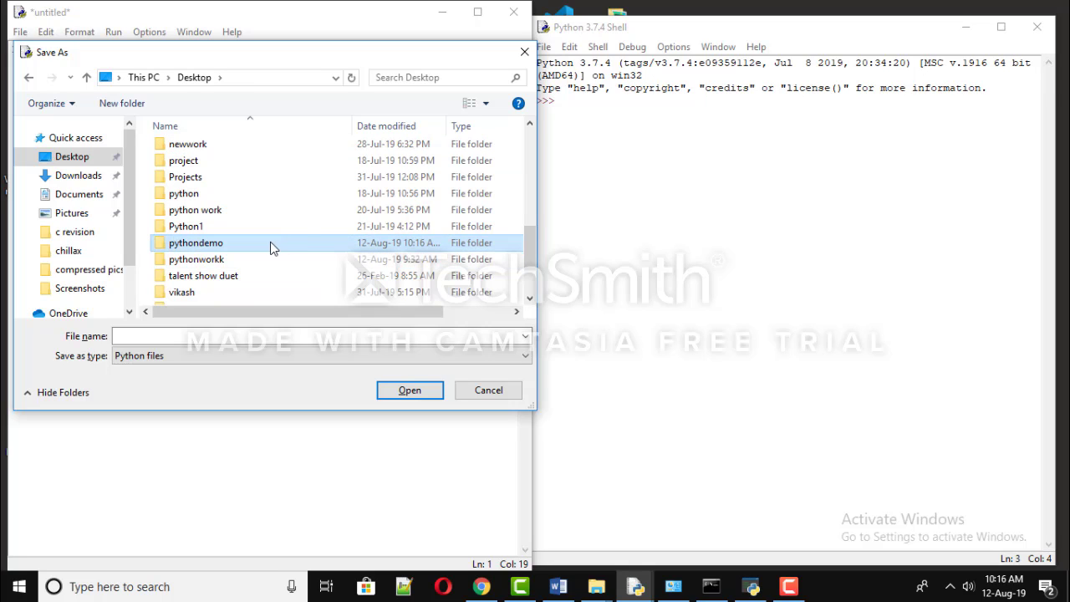
Save the file as demo1.py inside the pythondemo folder
double_click(272, 242)
left_click(173, 334)
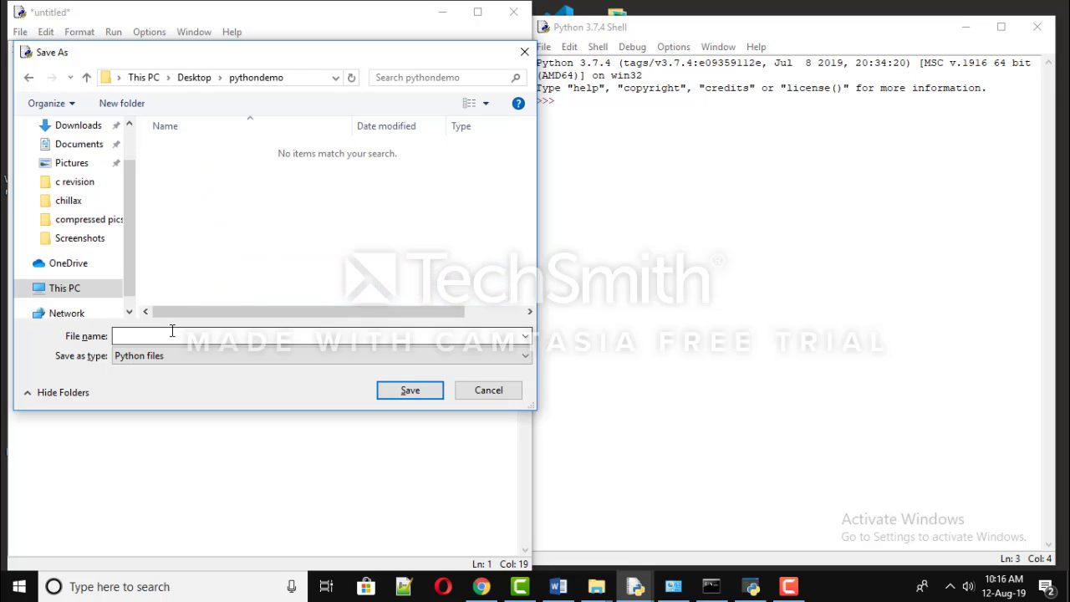
type("demo1")
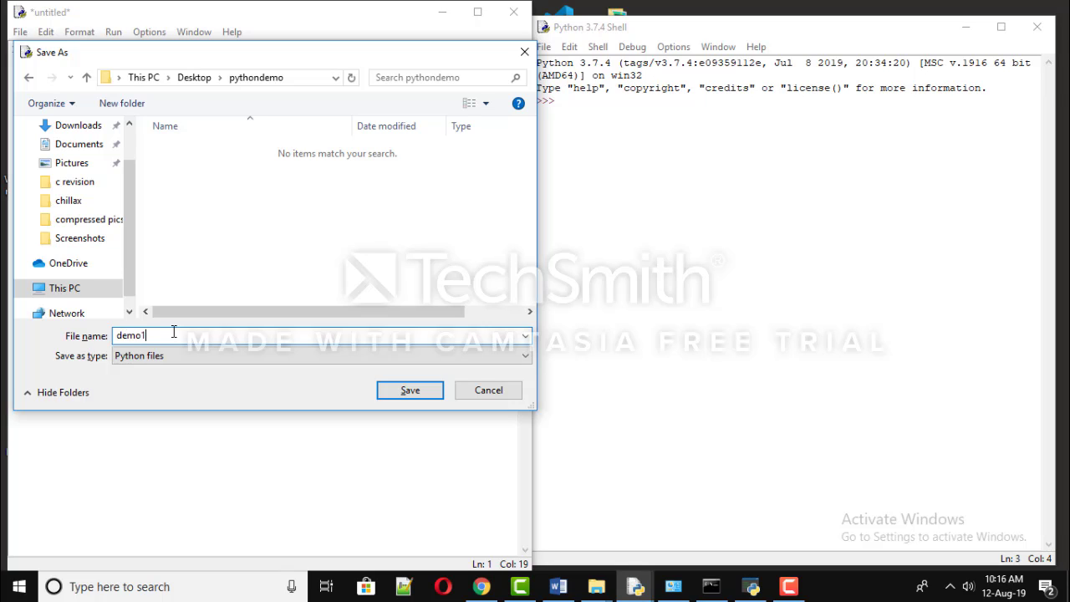
type(".py")
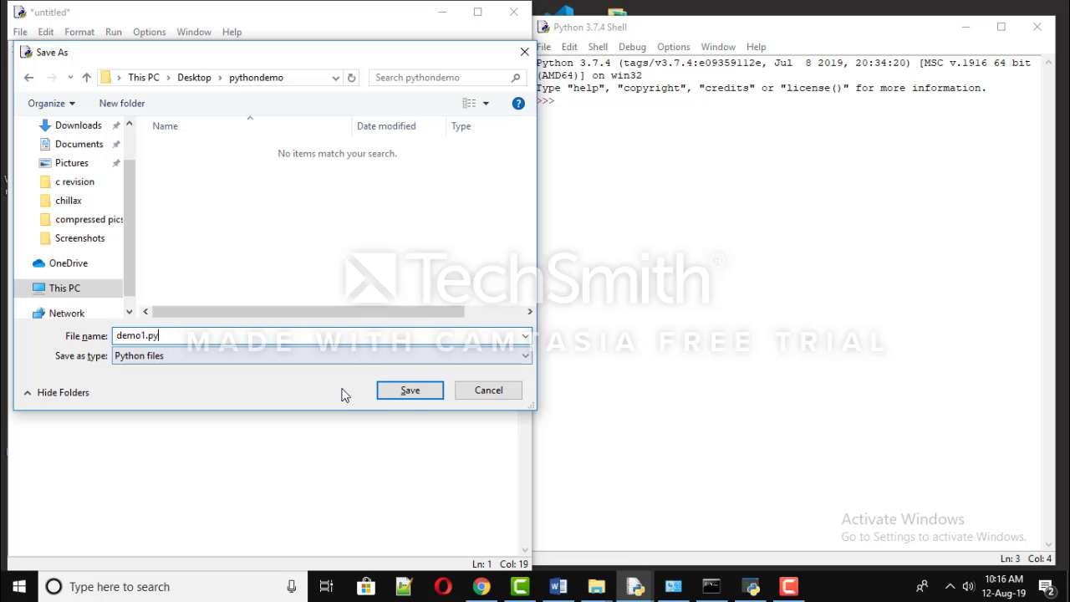
left_click(412, 393)
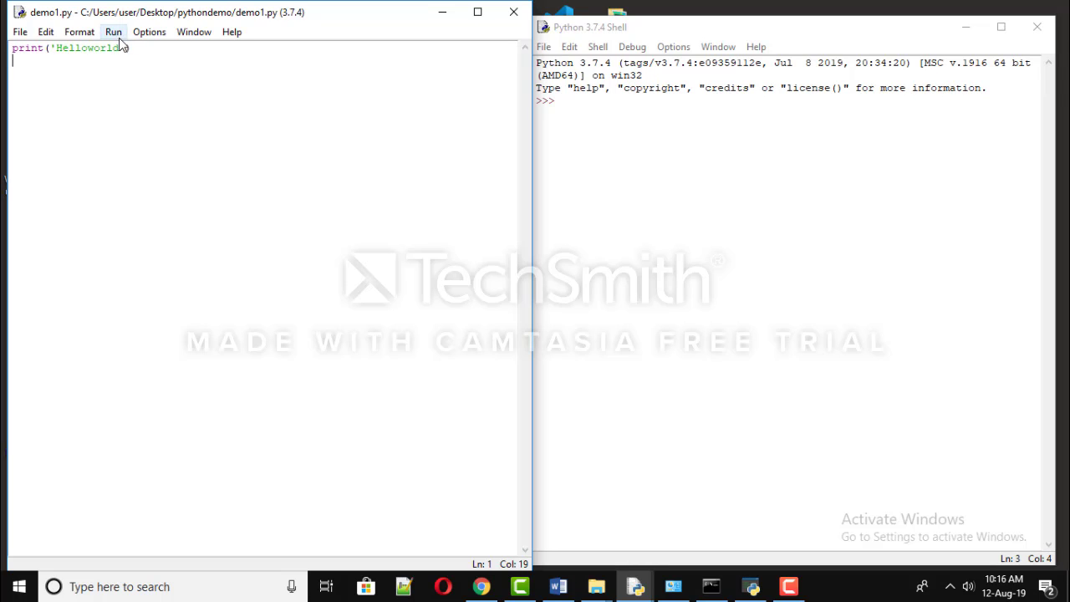
Run the demo1.py module and move the shell window slightly upward
left_click(110, 32)
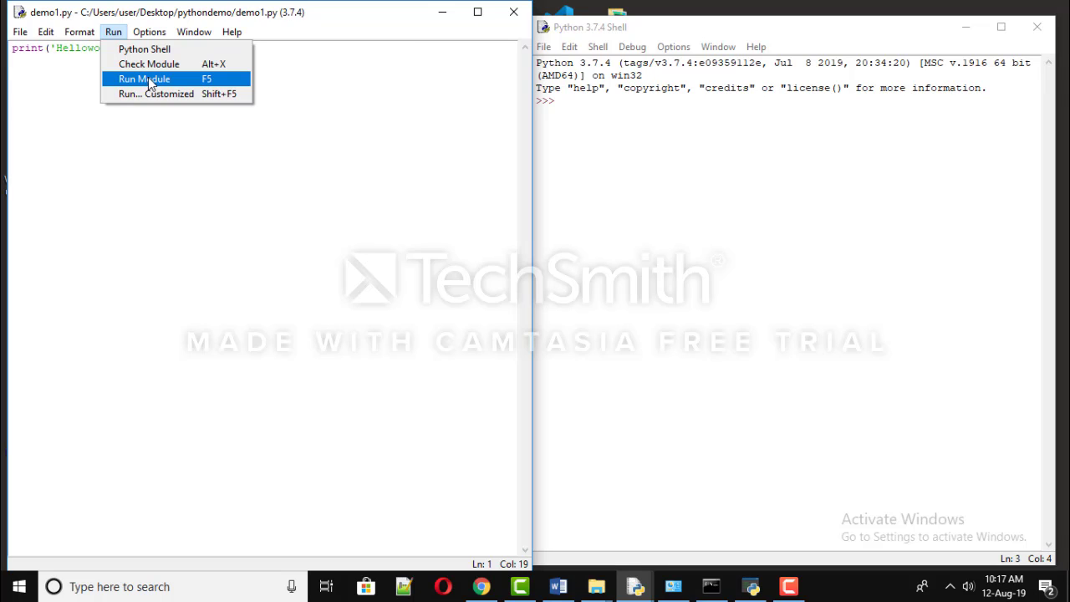
left_click(148, 77)
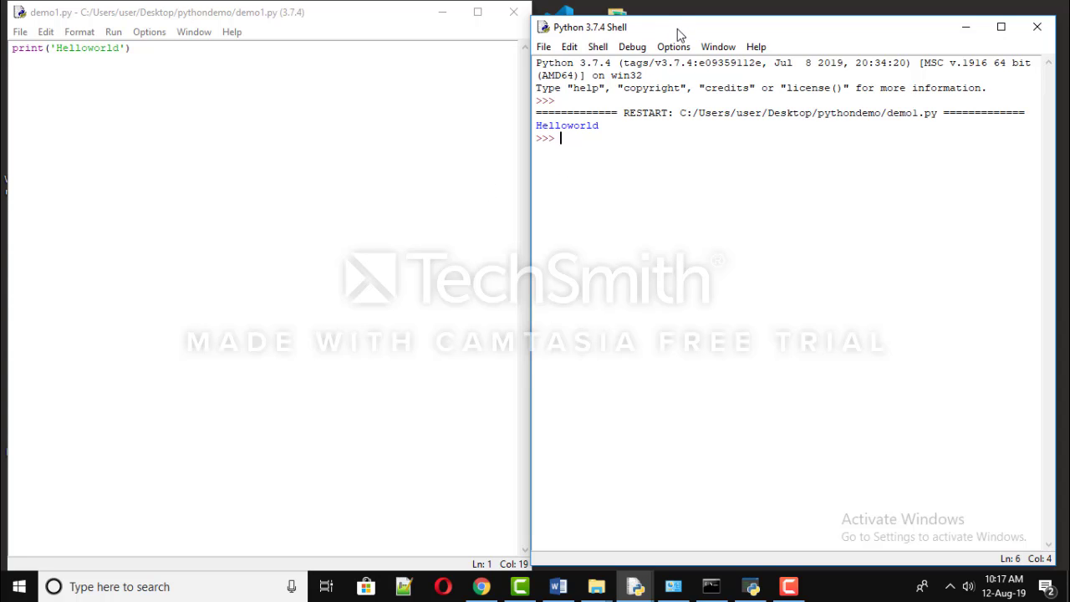
left_click_drag(677, 29, 680, 22)
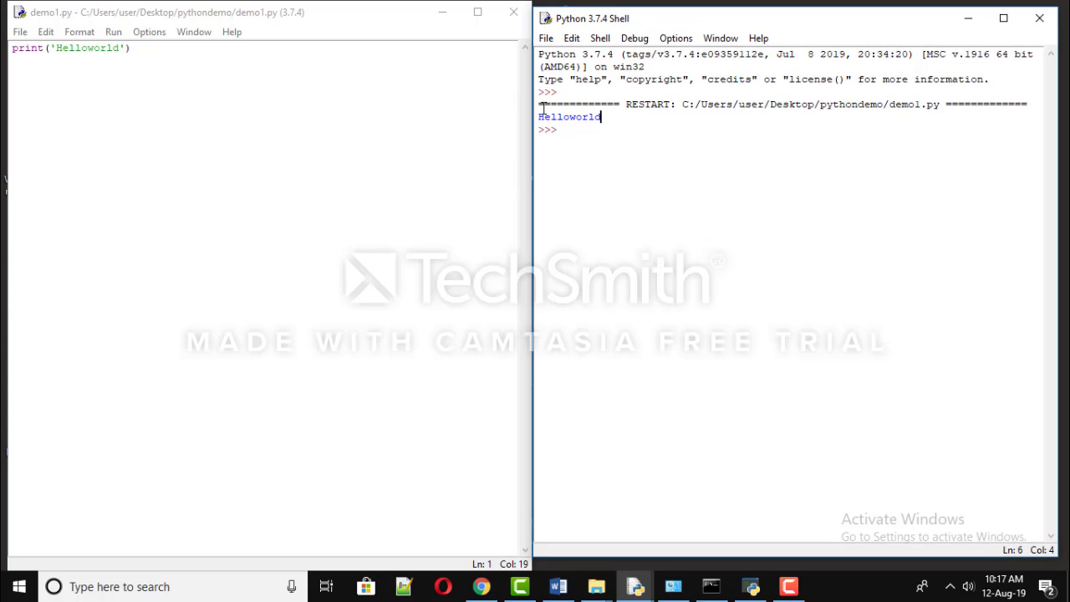